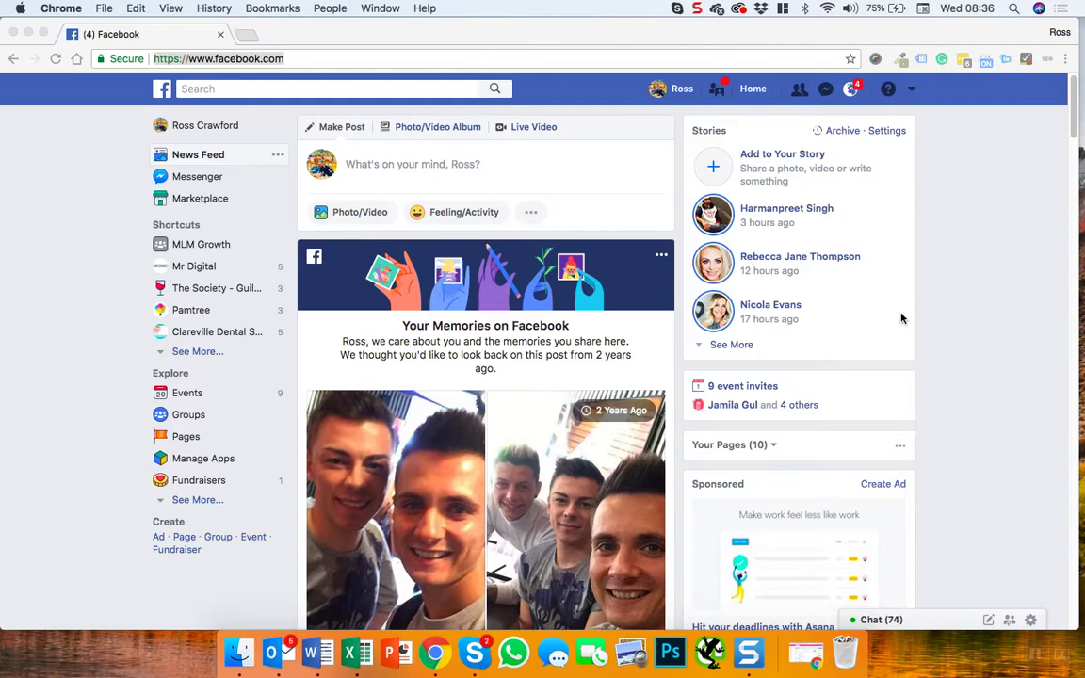
Step: Go to Facebook's Your Facebook Information page through the account menu's Settings
left_click(912, 90)
left_click(912, 90)
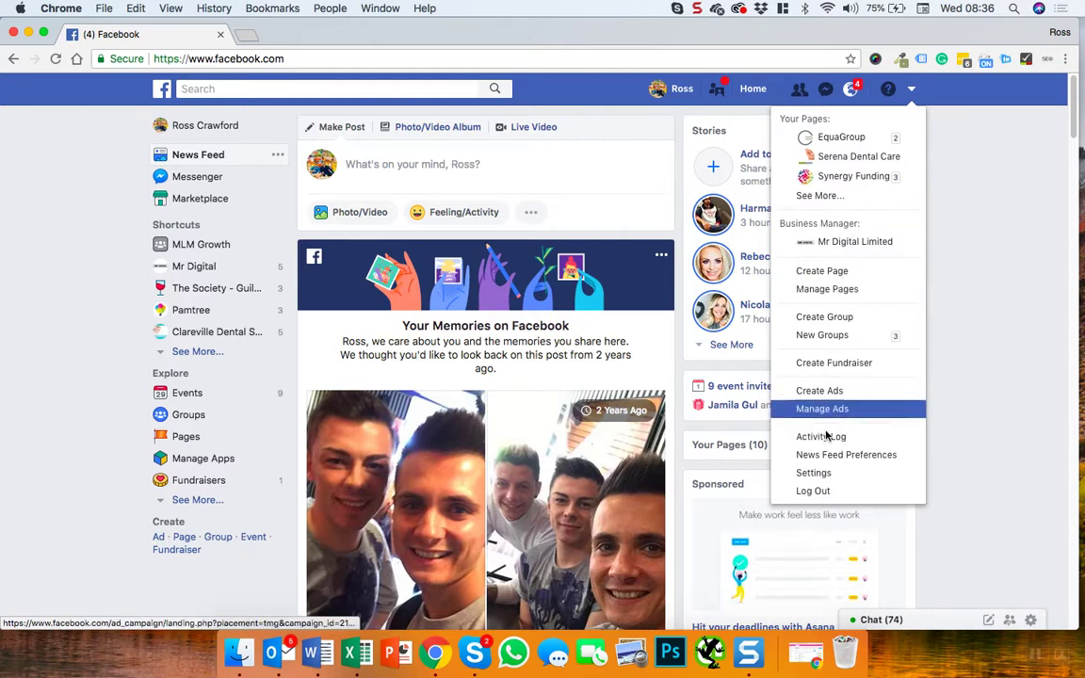
left_click(821, 474)
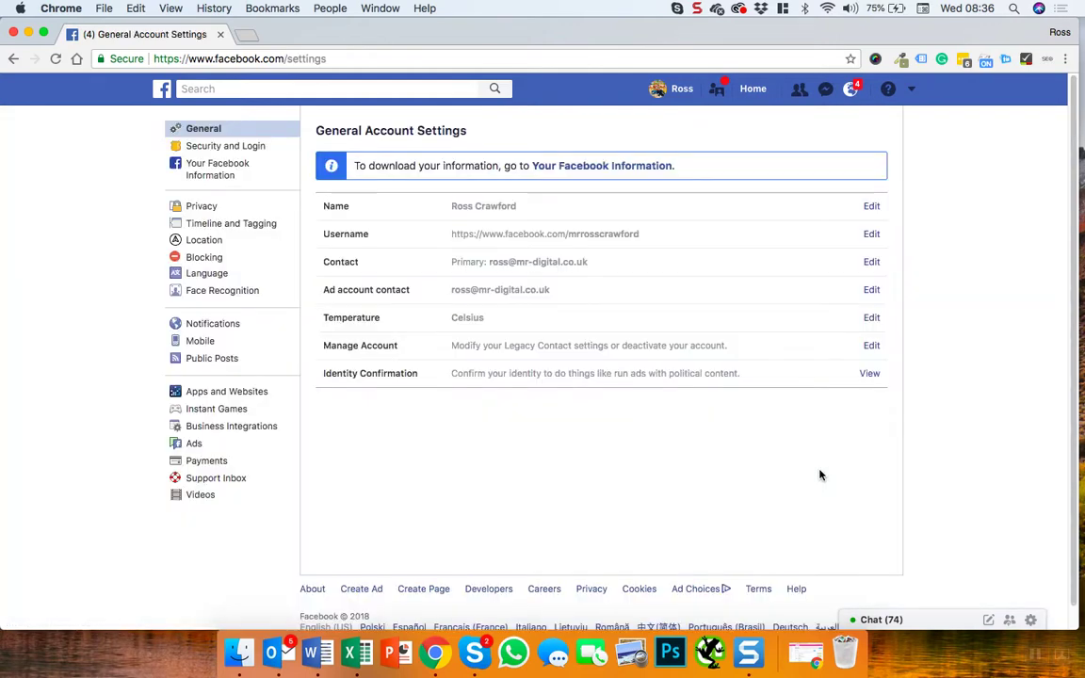
left_click(595, 168)
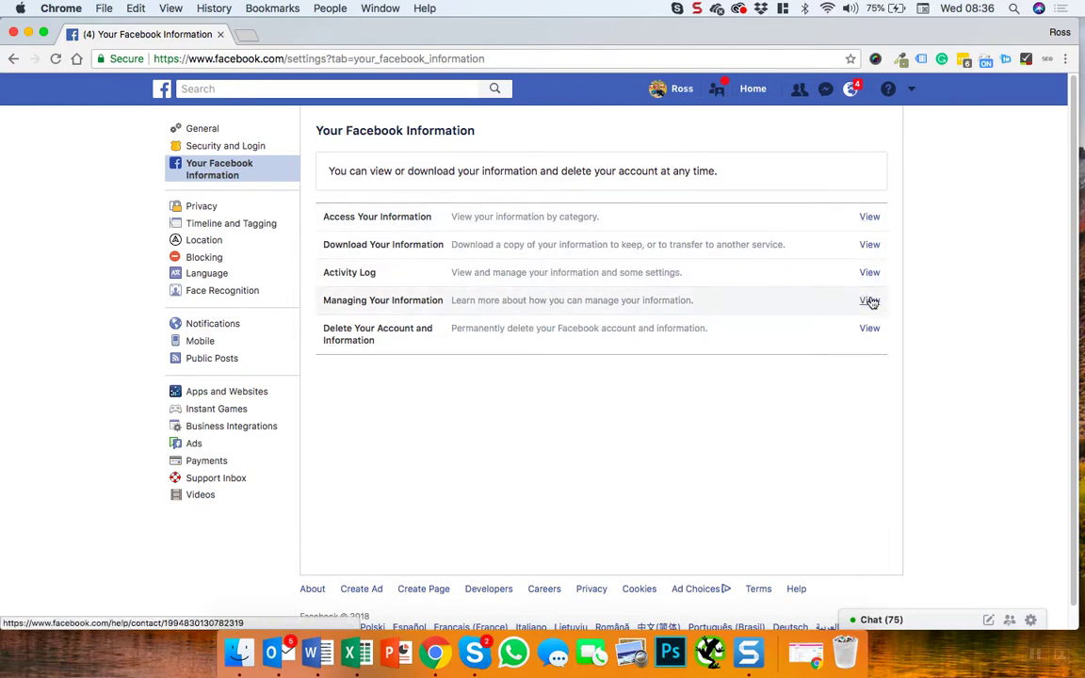
Step: Request a Facebook data download file containing only the Friends category
left_click(869, 245)
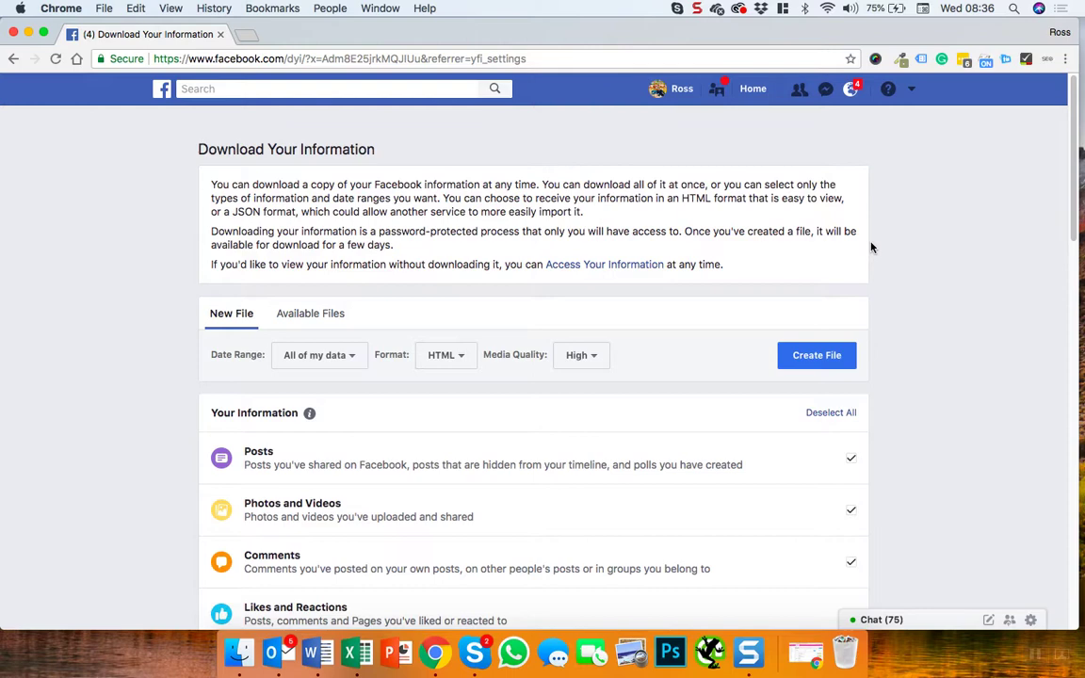
scroll(896, 305, "down", 2)
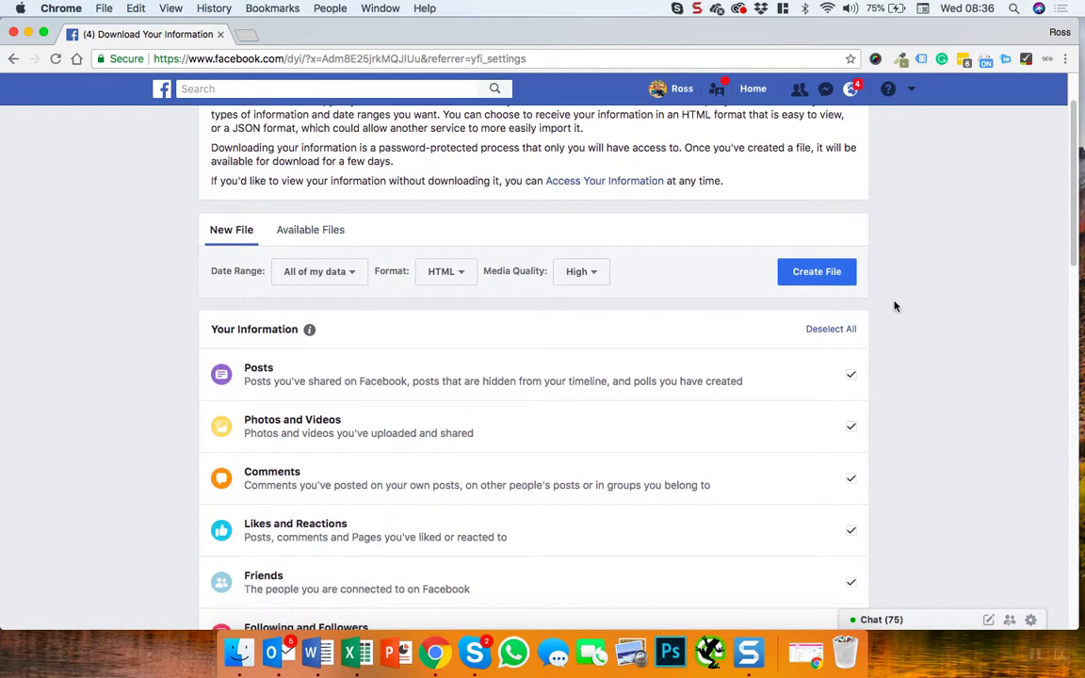
scroll(817, 366, "down", 2)
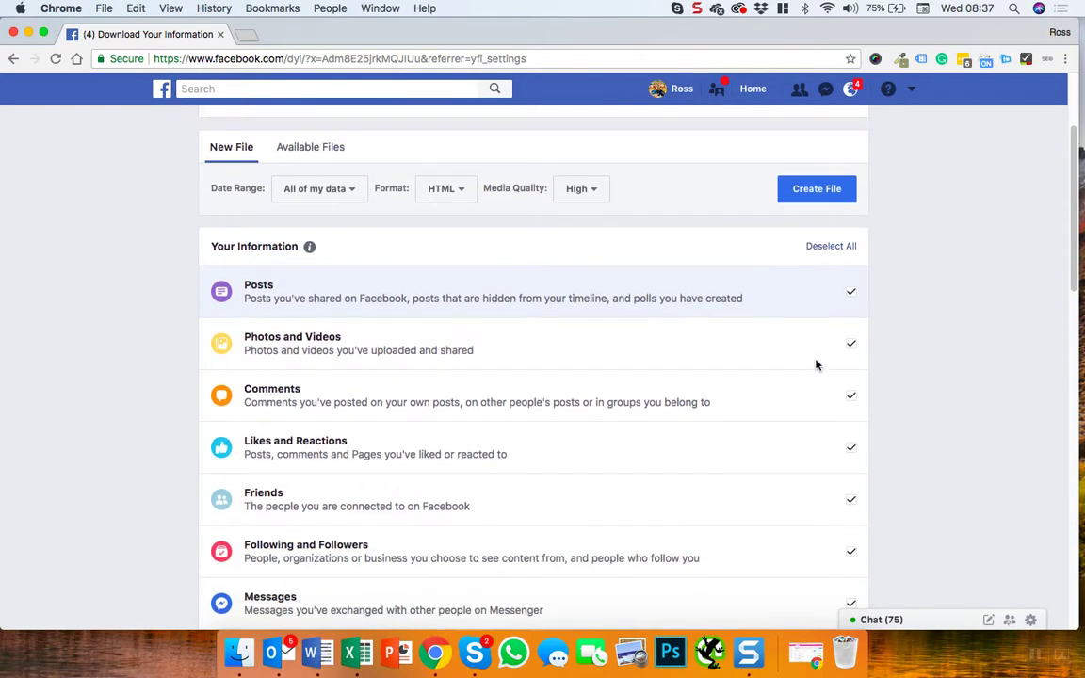
scroll(817, 365, "down", 14)
scroll(817, 365, "up", 10)
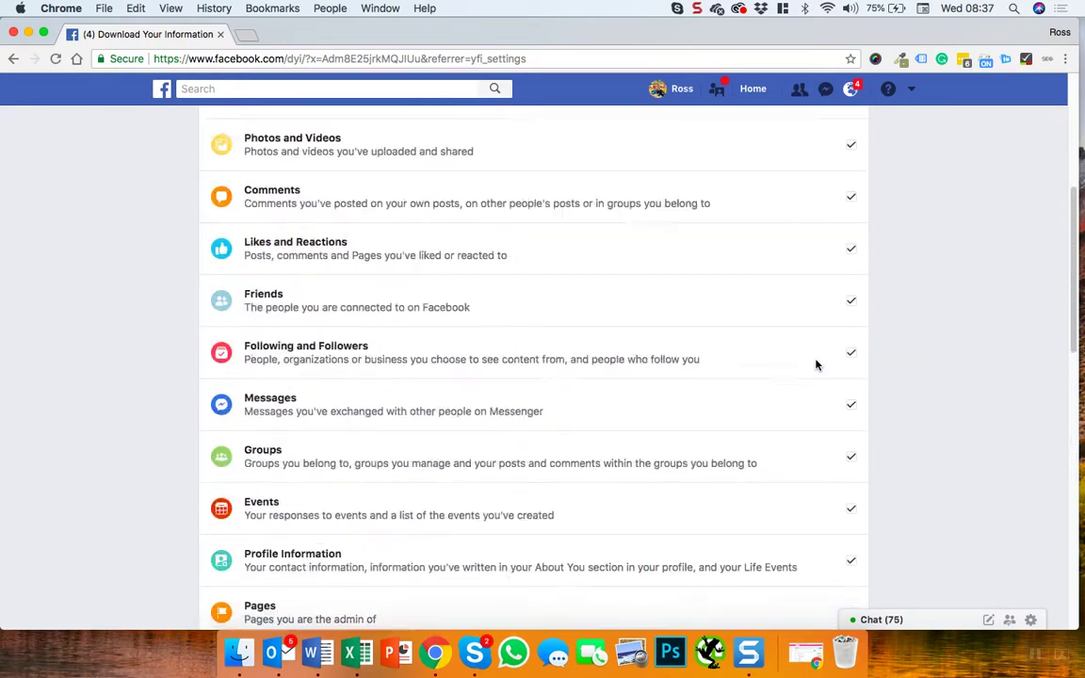
scroll(817, 366, "up", 9)
left_click(824, 415)
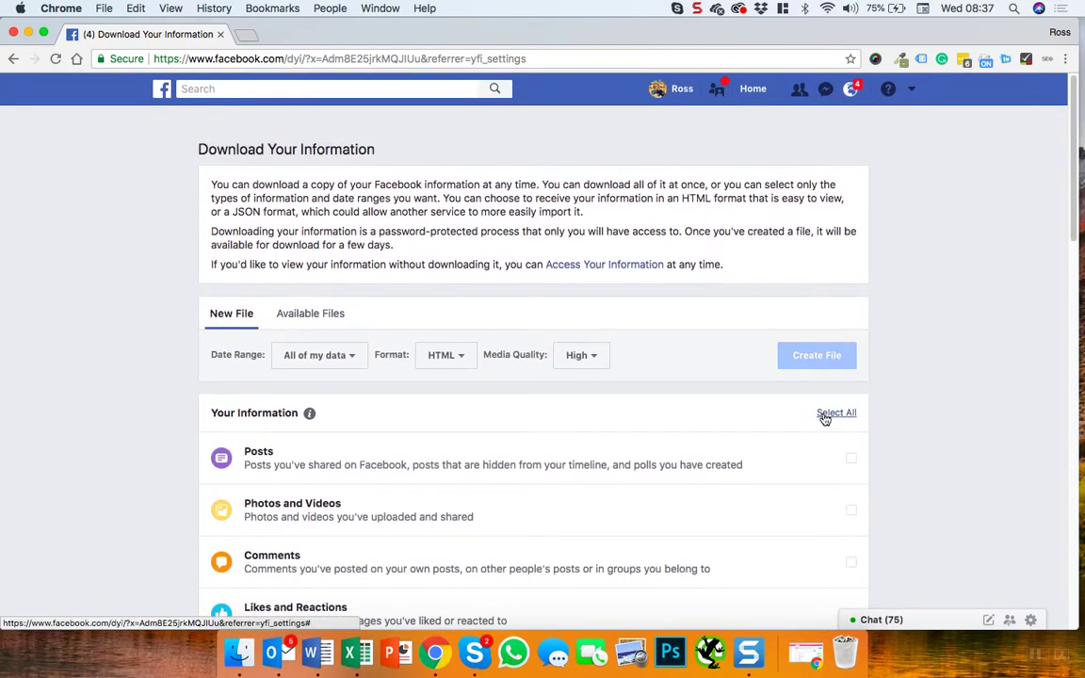
scroll(574, 469, "down", 4)
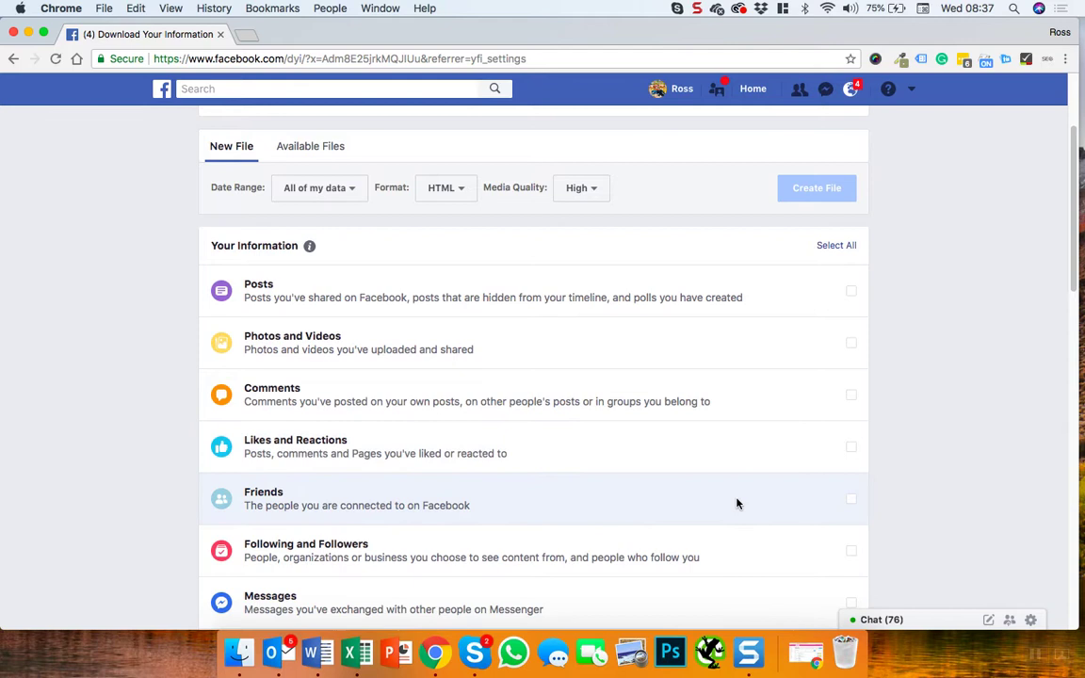
left_click(852, 499)
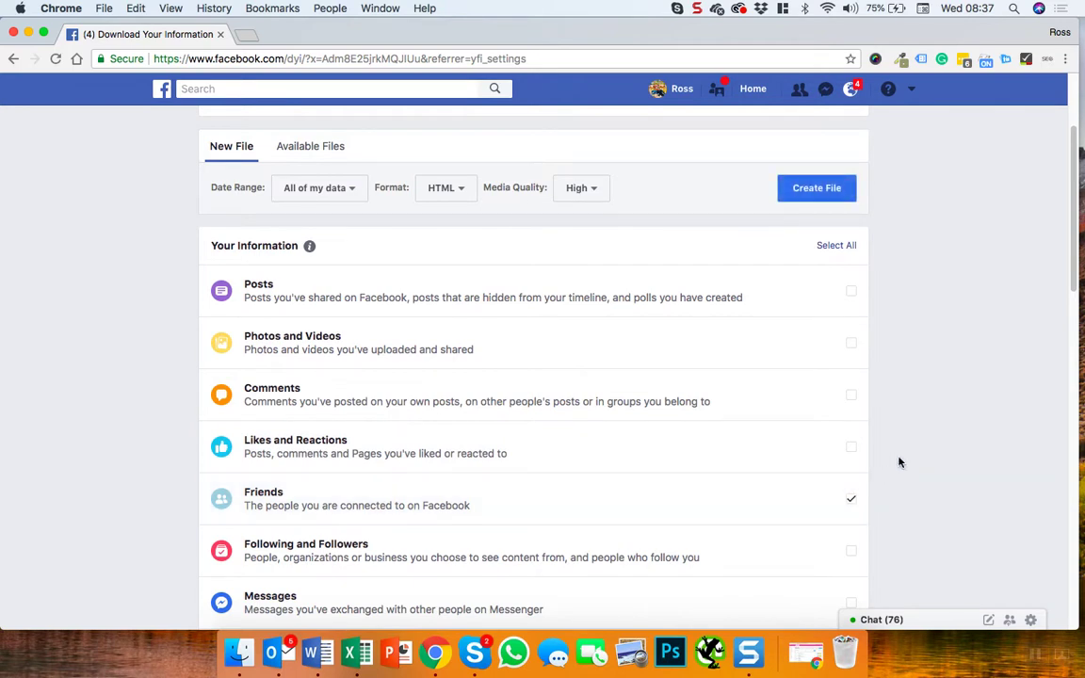
left_click(815, 188)
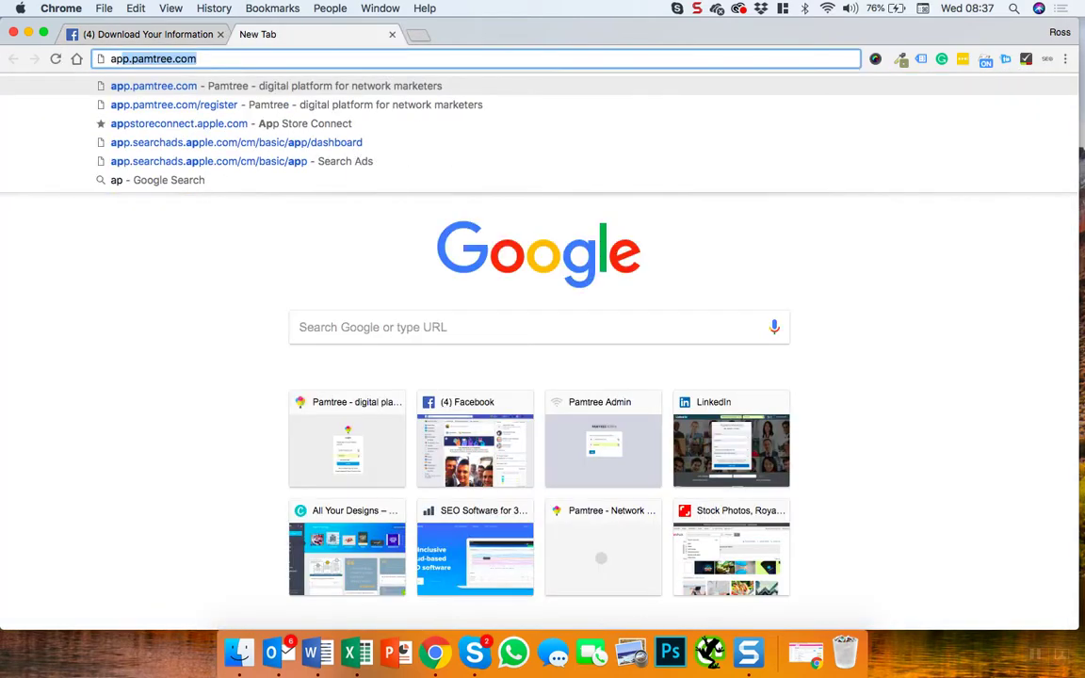
Step: Log in to app.pamtree.com with the suggested account email and reach the Contacts import page
key("Return")
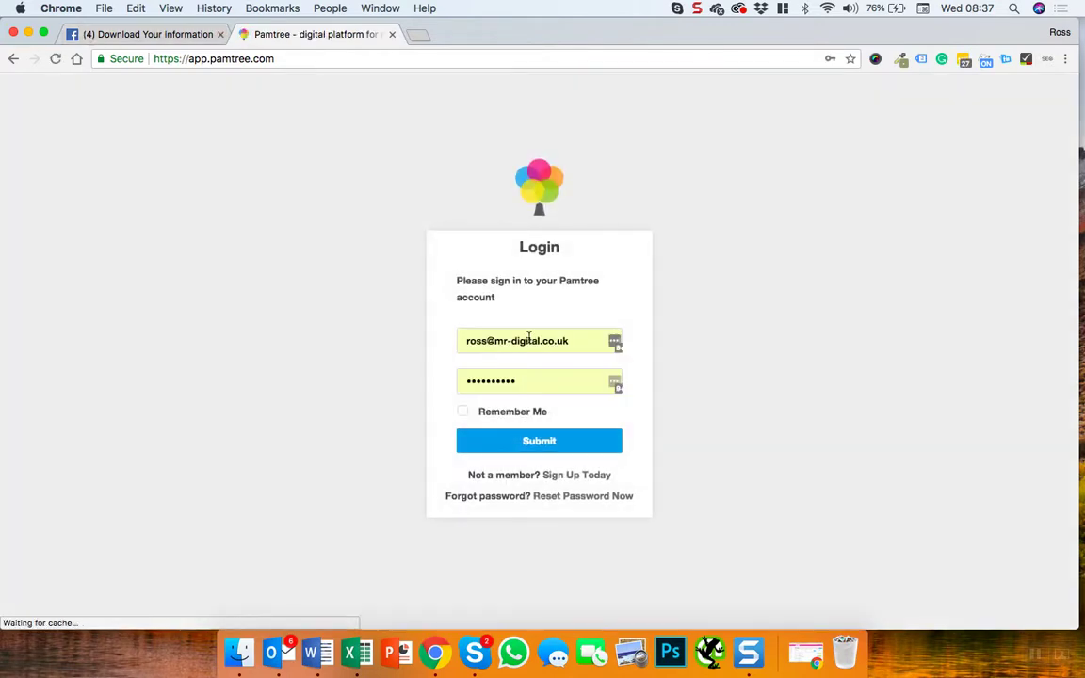
double_click(528, 341)
triple_click(529, 340)
type("for")
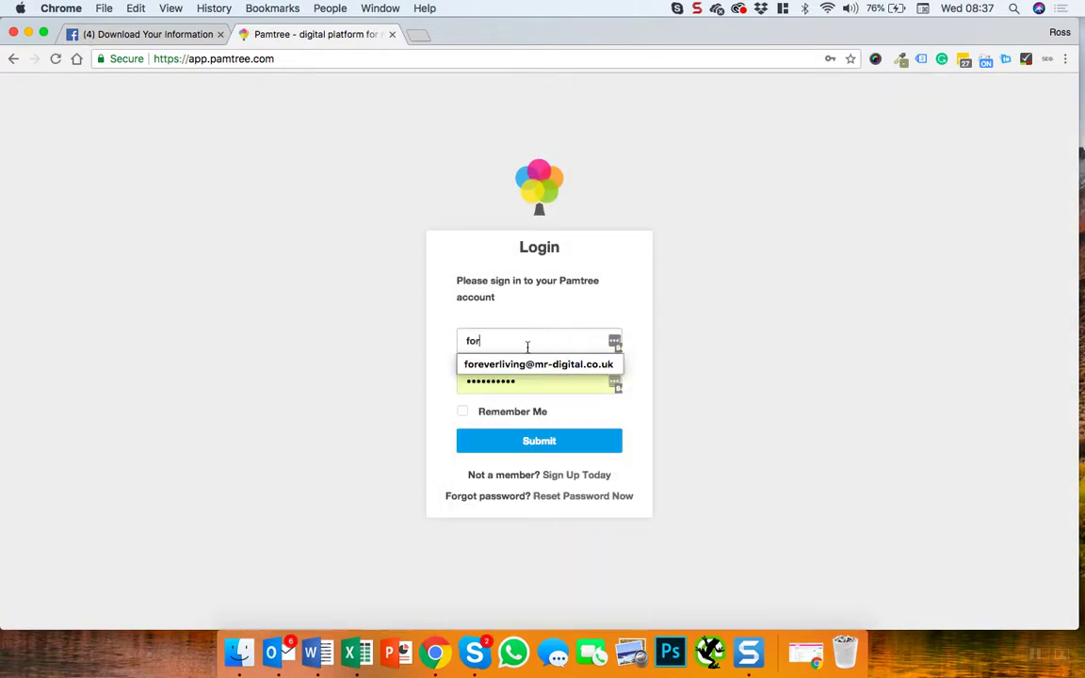
left_click(520, 366)
left_click(535, 448)
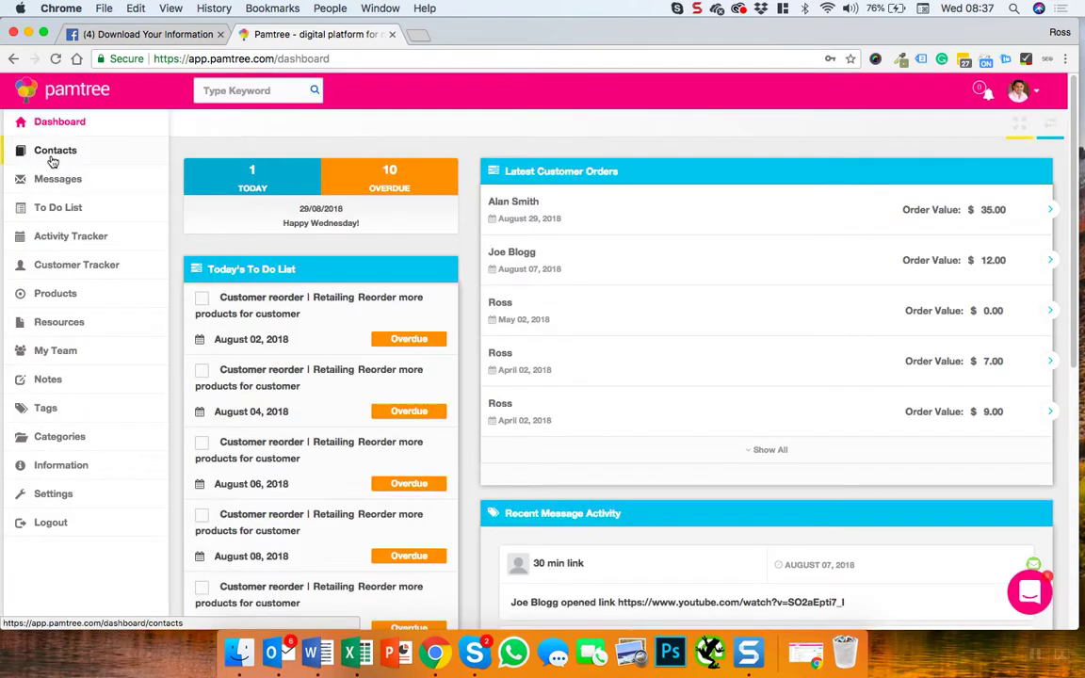
left_click(52, 161)
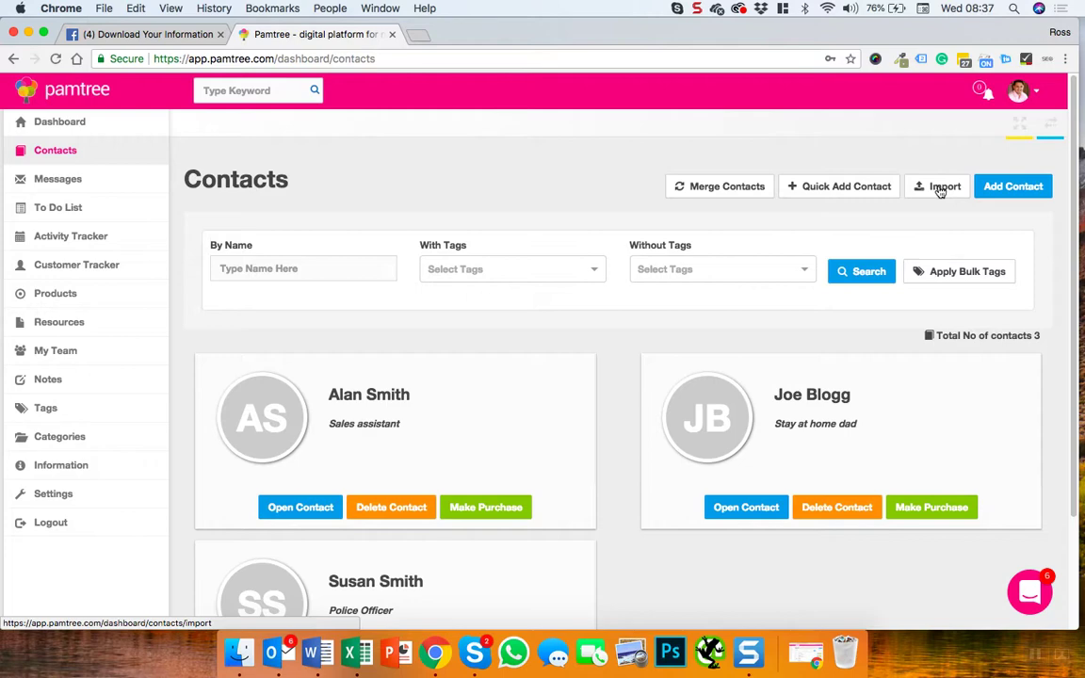
left_click(940, 189)
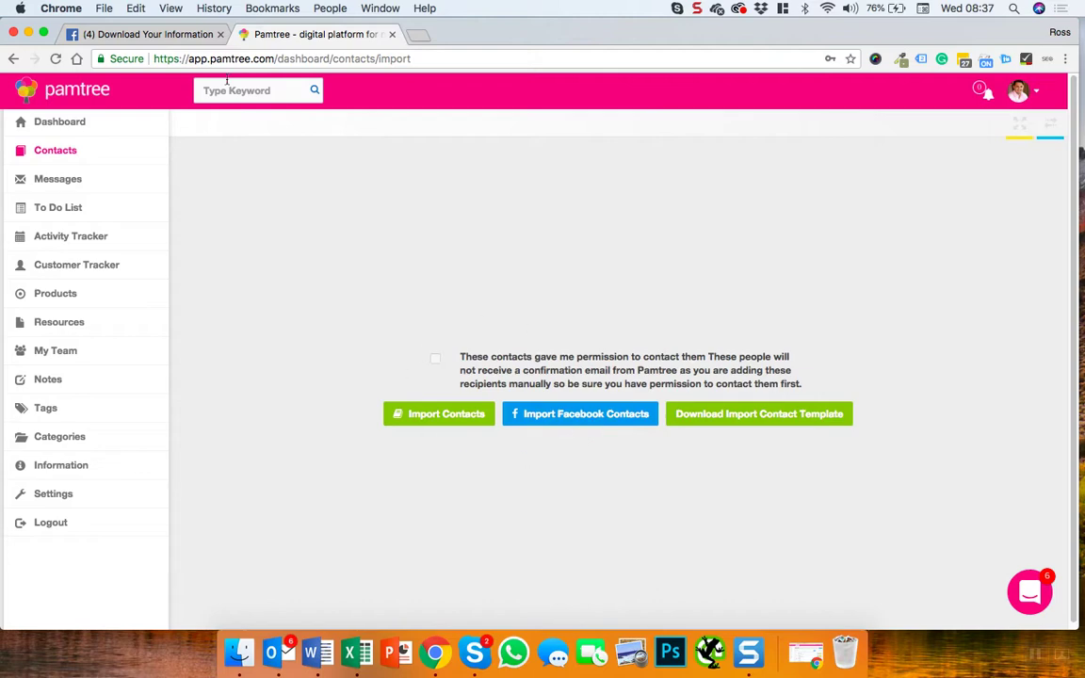
left_click(150, 35)
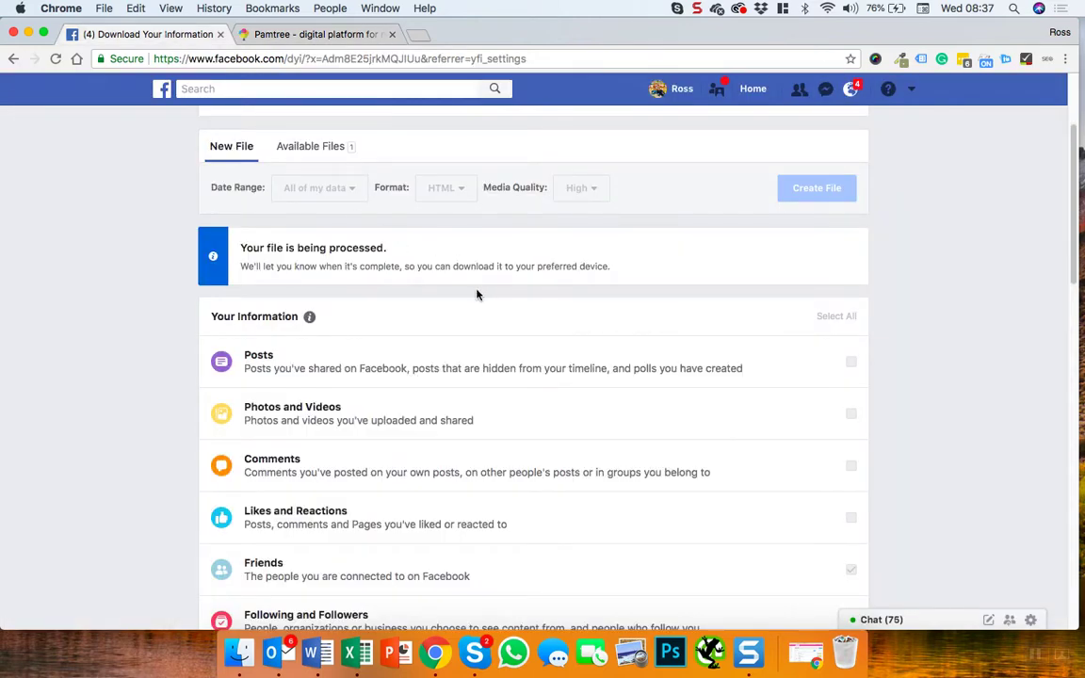
key("super+r")
Step: Confirm contact permission, open Pamtree's Facebook contacts uploader, and reload Facebook's download page
left_click(283, 33)
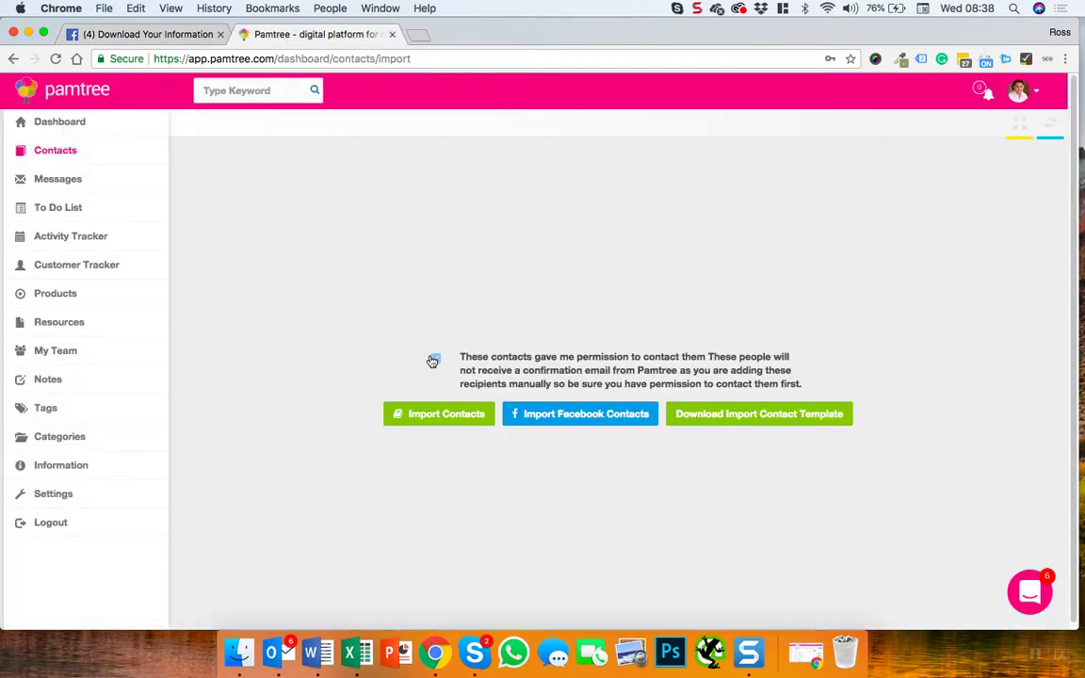
left_click(434, 358)
left_click(581, 415)
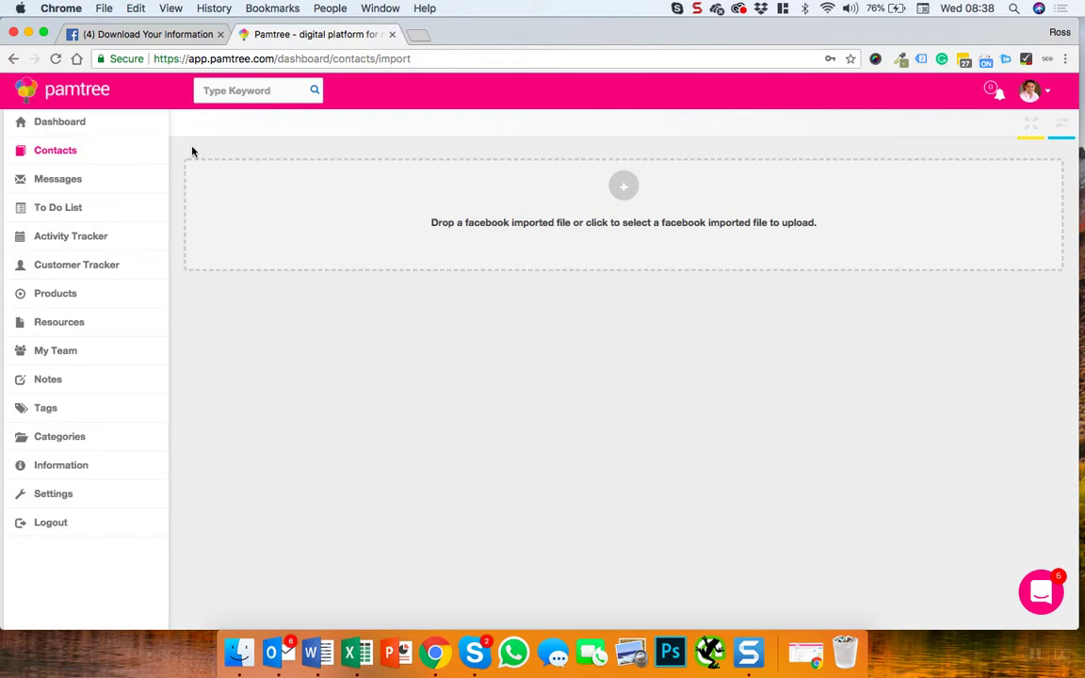
left_click(141, 34)
key("super+r")
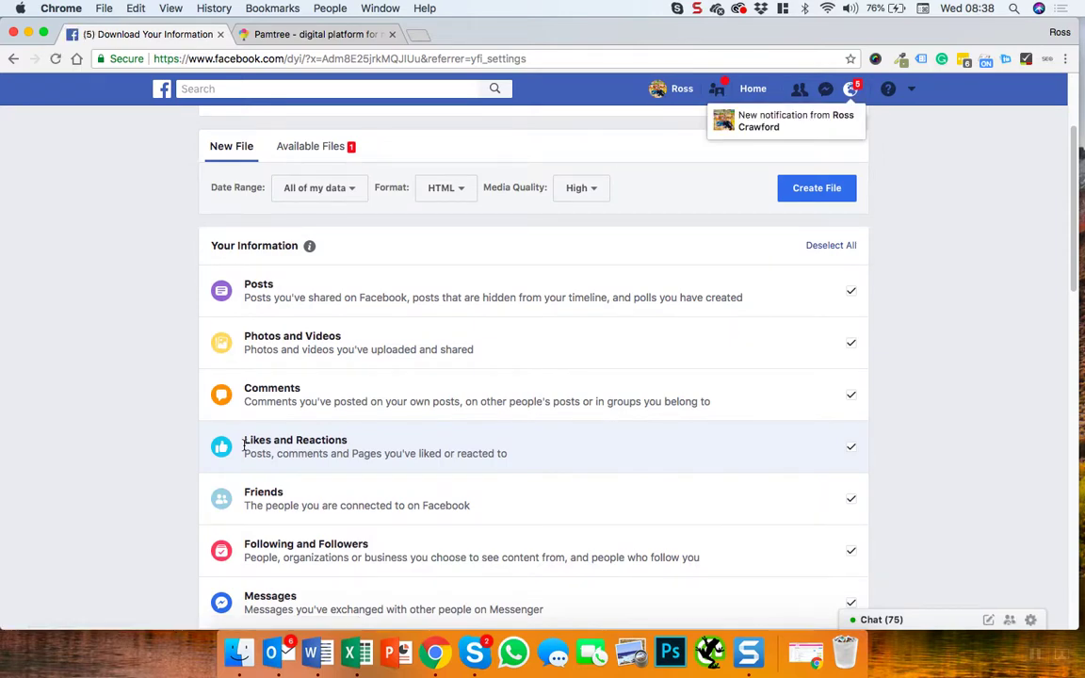
Step: Download the Friends archive from Available Files, re-entering the account password, and unzip it
left_click(314, 147)
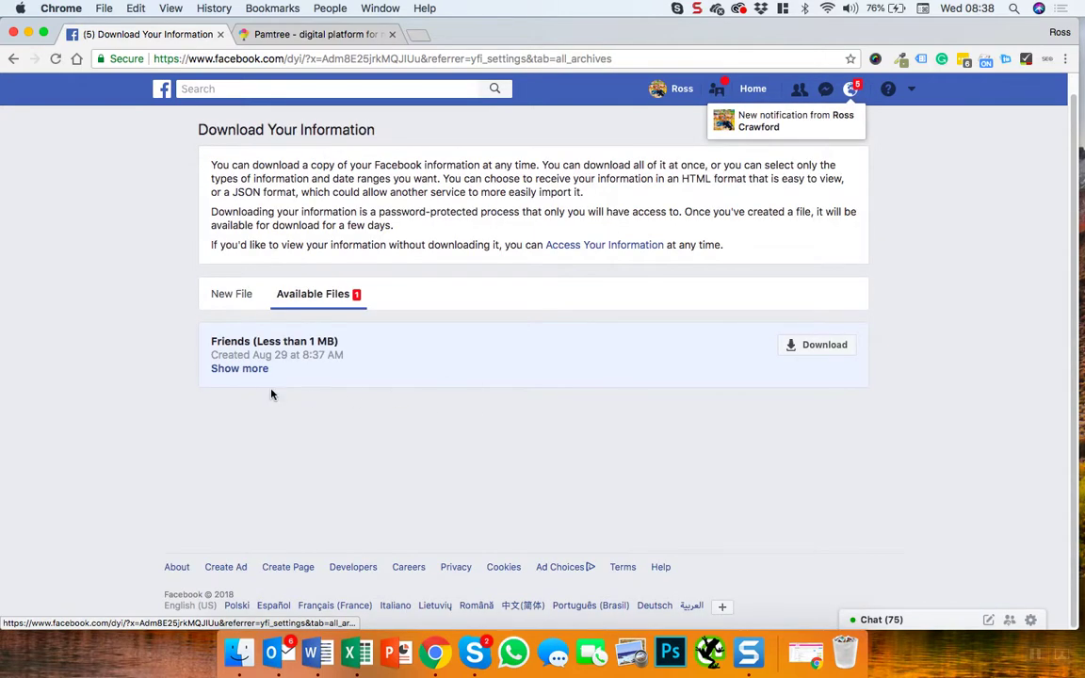
left_click(810, 348)
type("••••••••••")
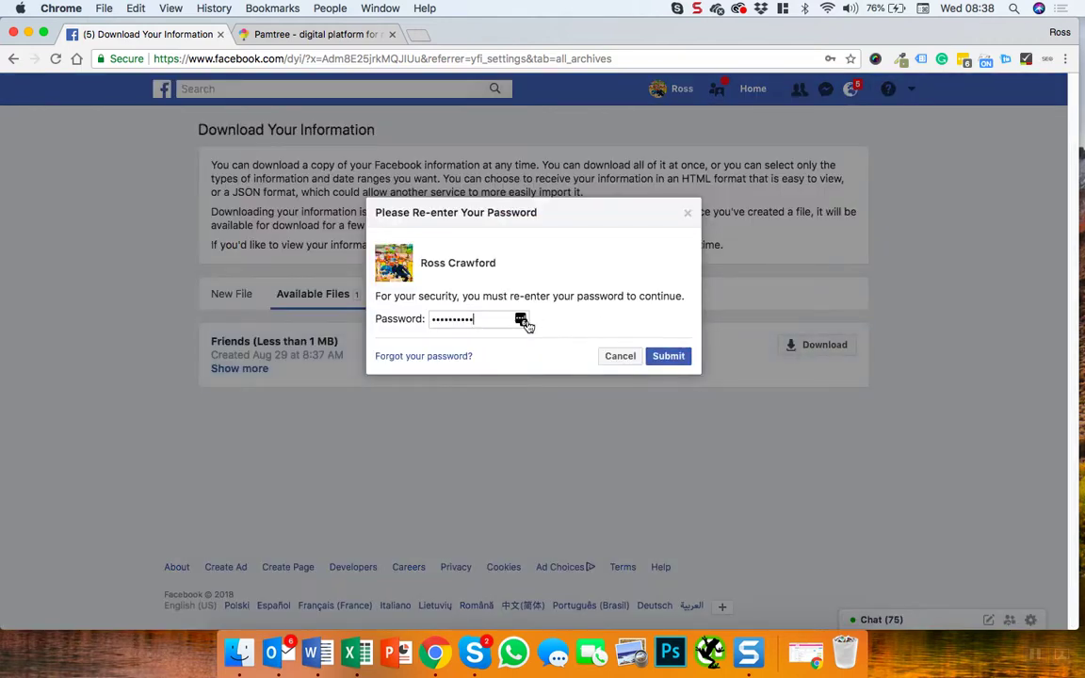
left_click(684, 357)
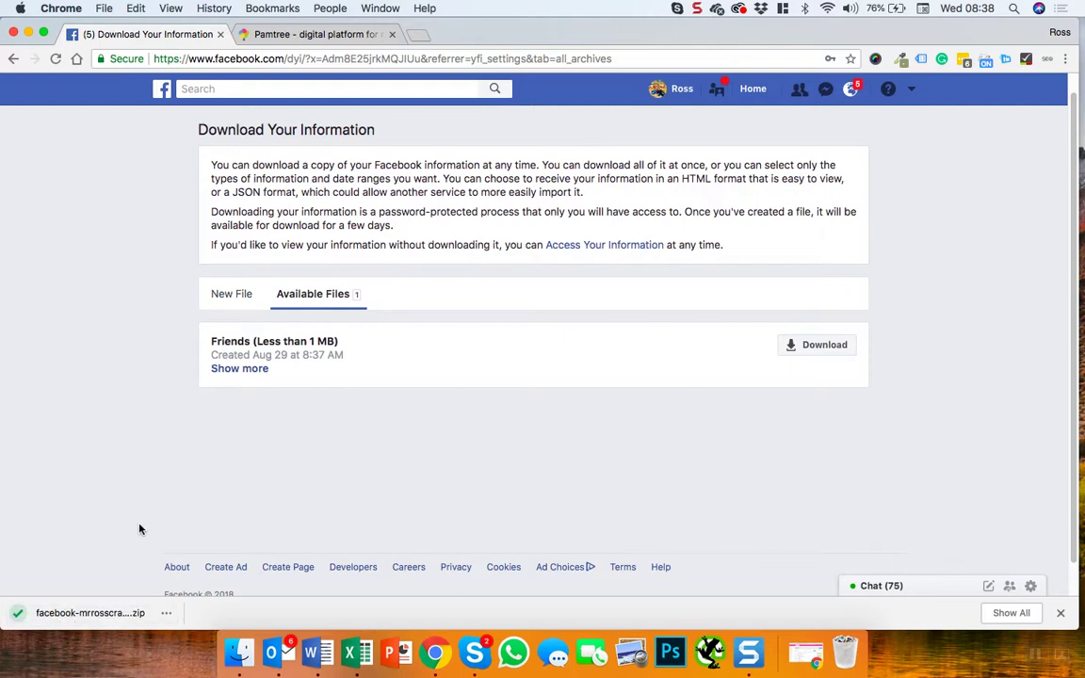
left_click(98, 614)
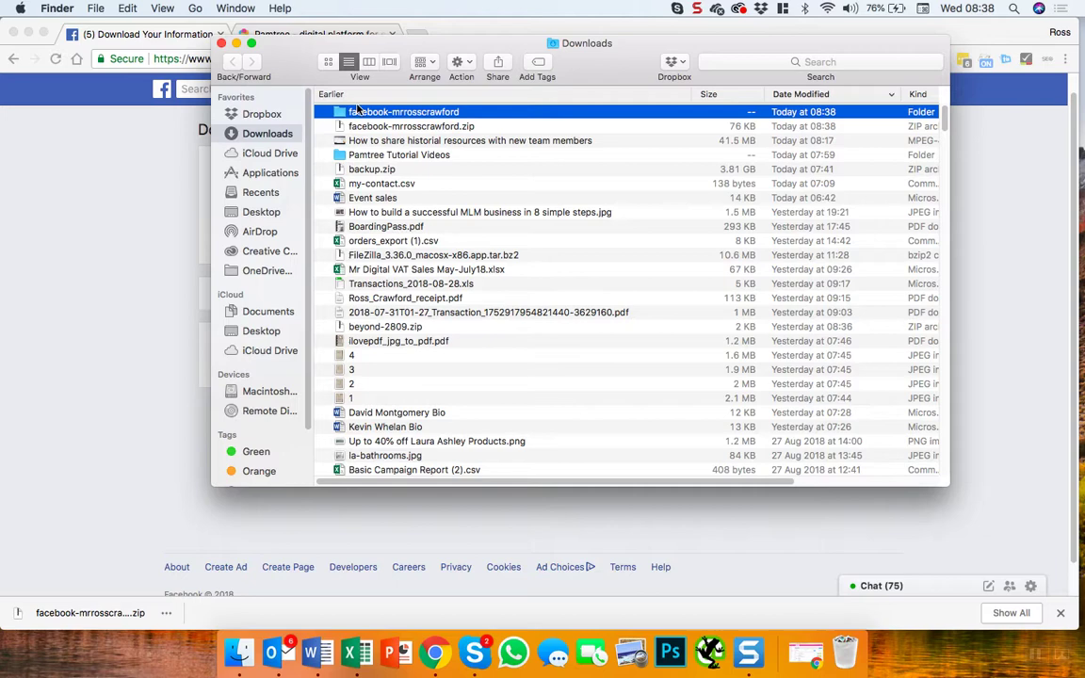
Step: Open the extracted archive folder in Finder and select friends.html inside its friends folder
double_click(348, 112)
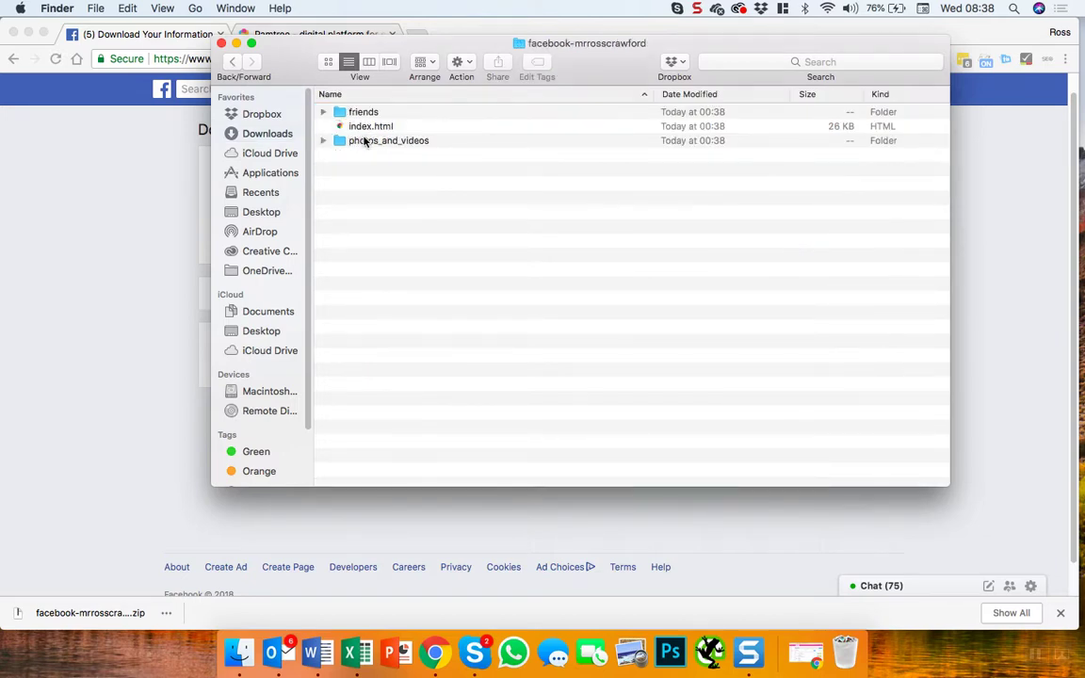
left_click(323, 112)
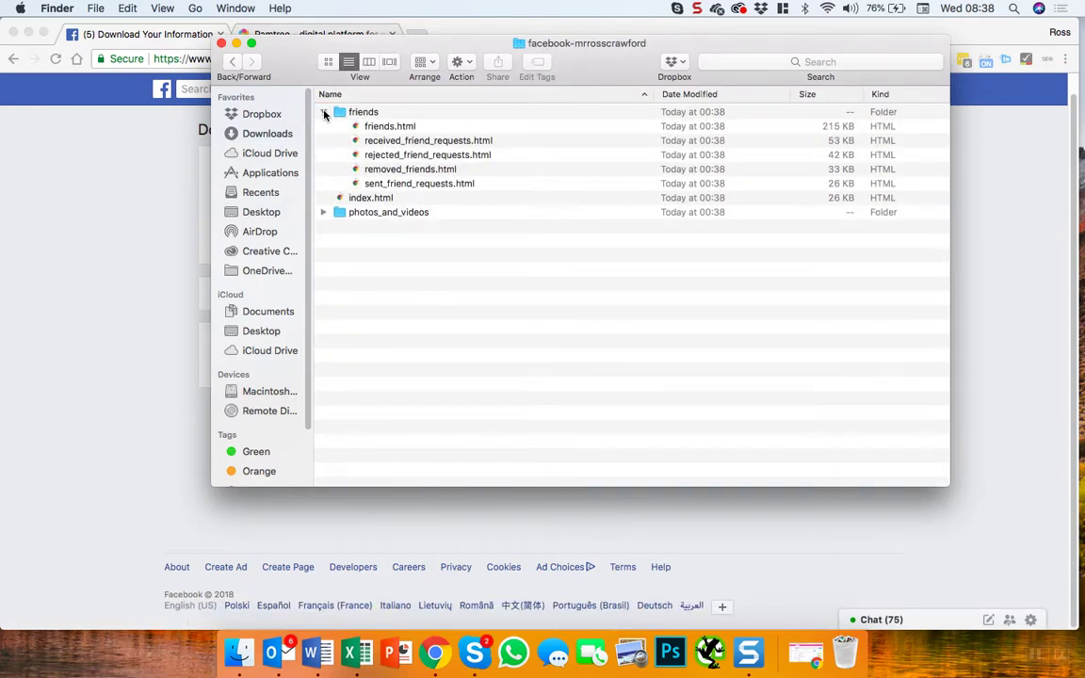
left_click(384, 129)
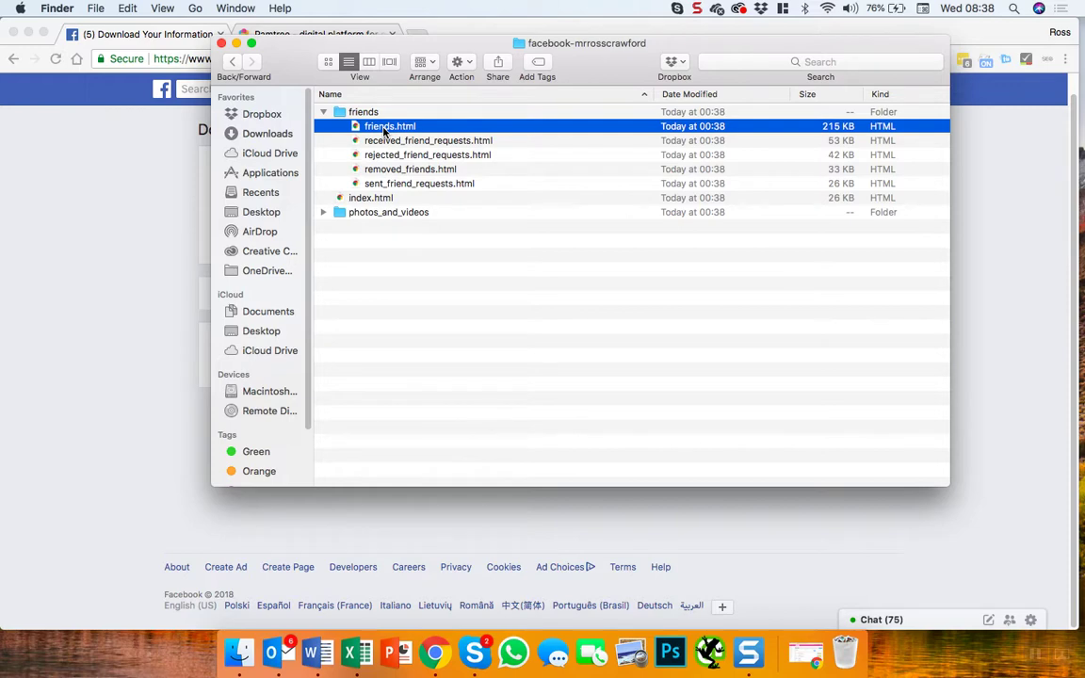
left_click_drag(281, 64, 271, 188)
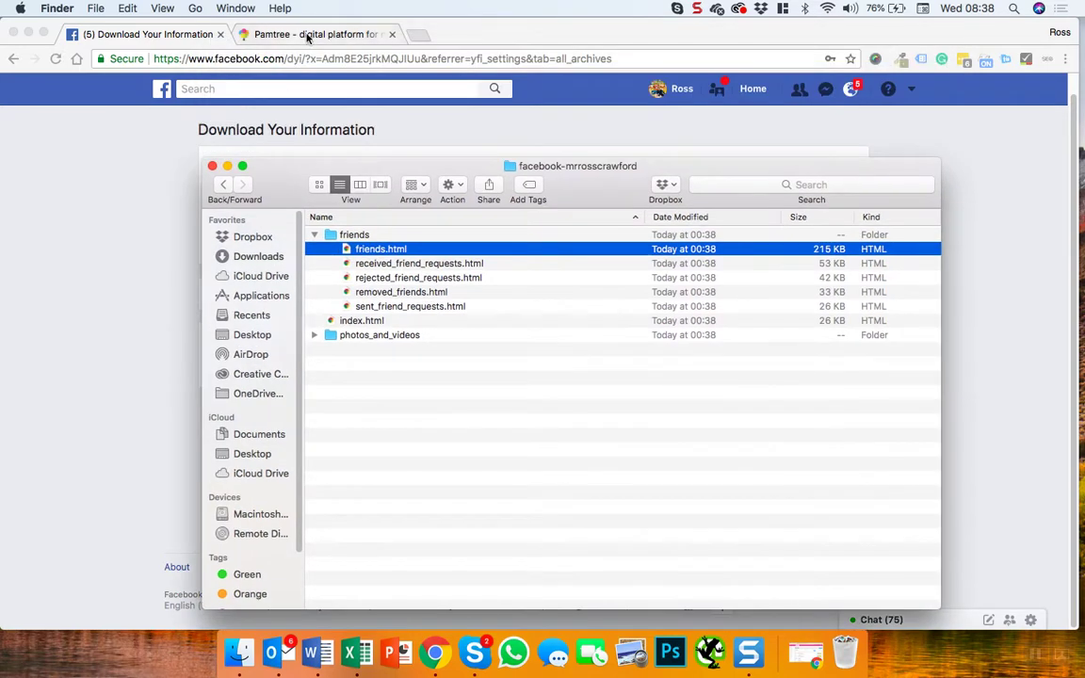
Step: Upload friends.html from the archive's friends folder to Pamtree's Facebook import page
left_click(307, 37)
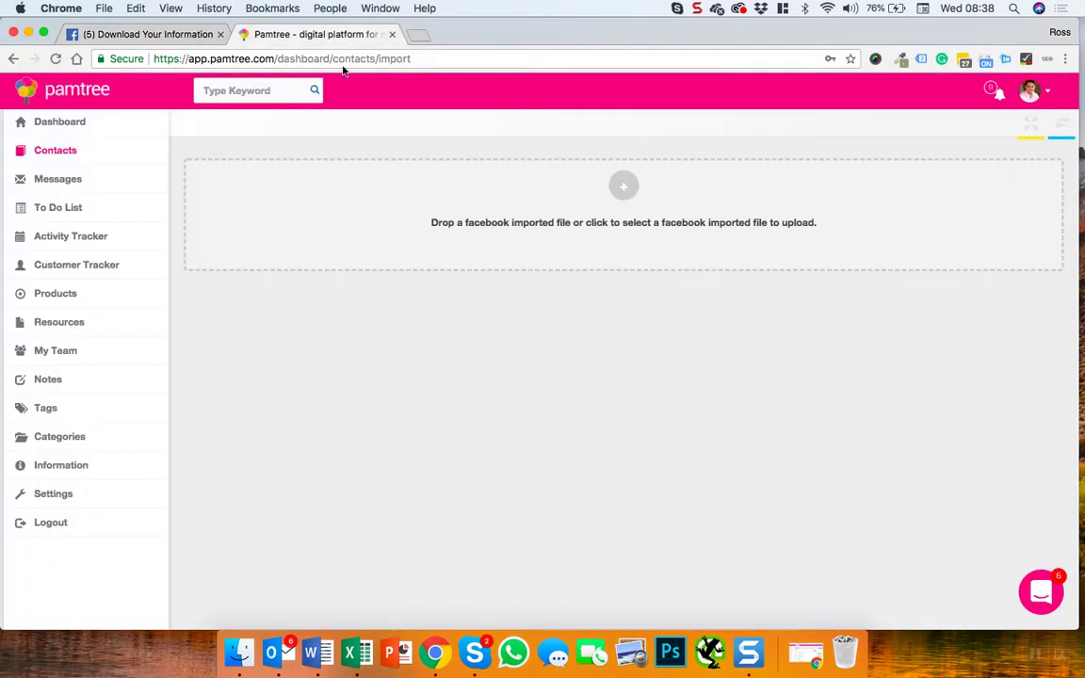
left_click(626, 190)
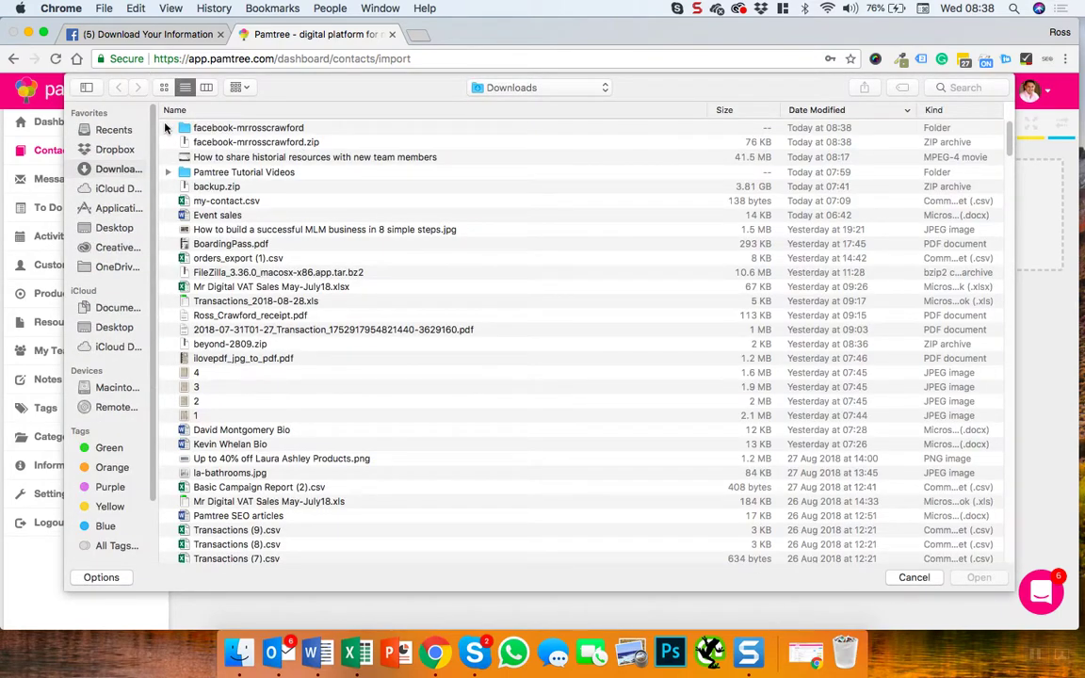
left_click(168, 127)
left_click(183, 142)
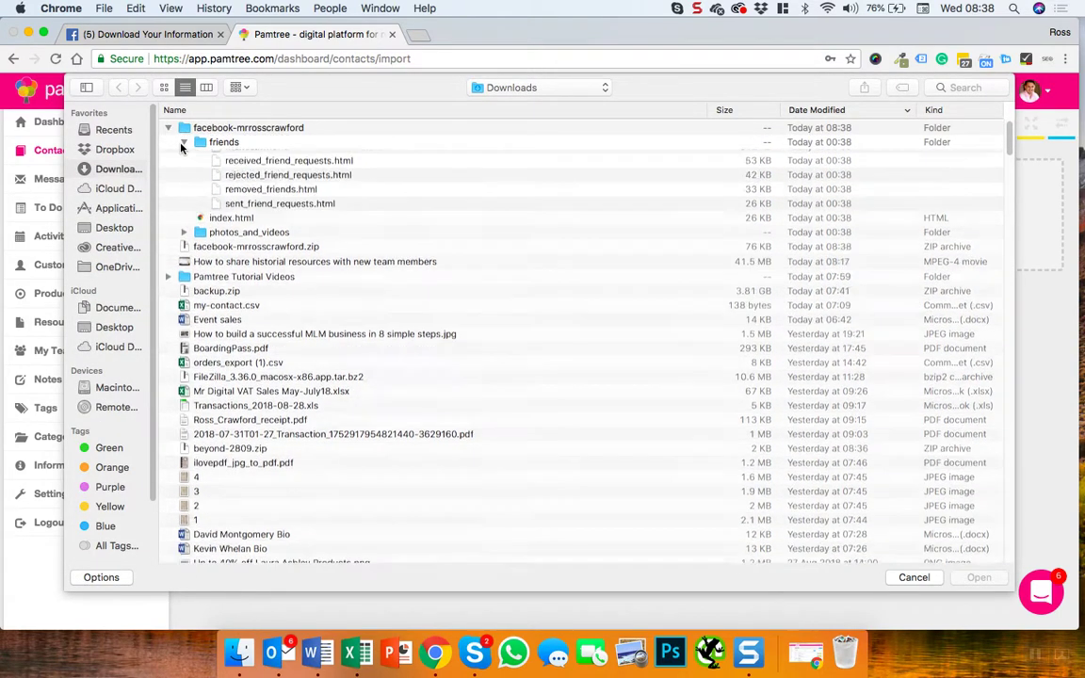
left_click(242, 157)
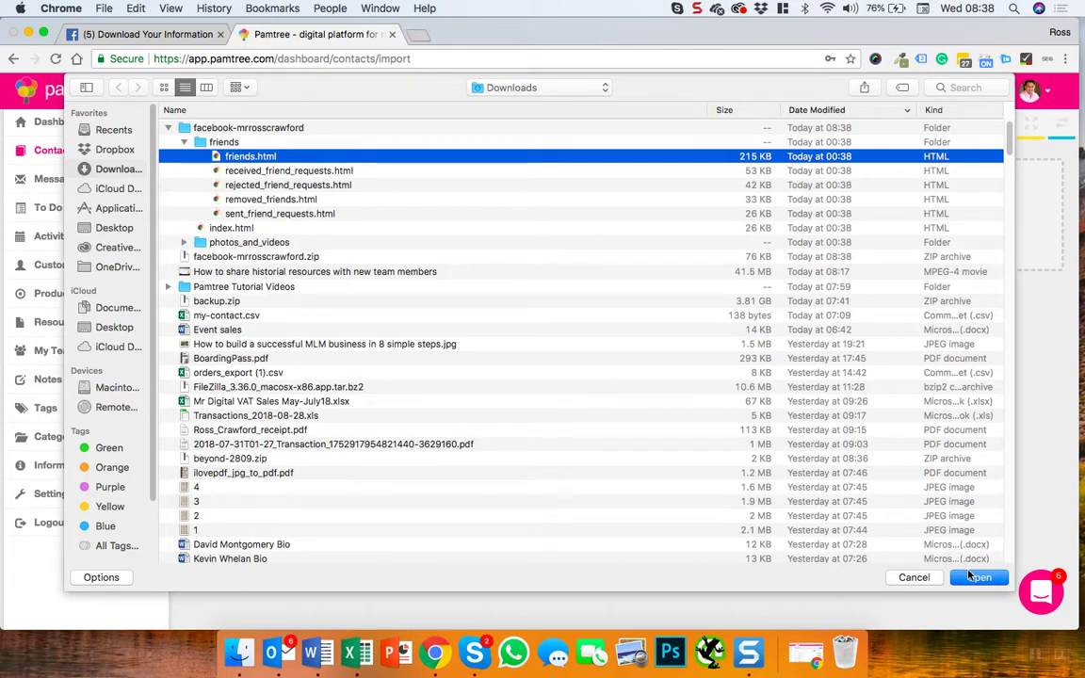
left_click(977, 577)
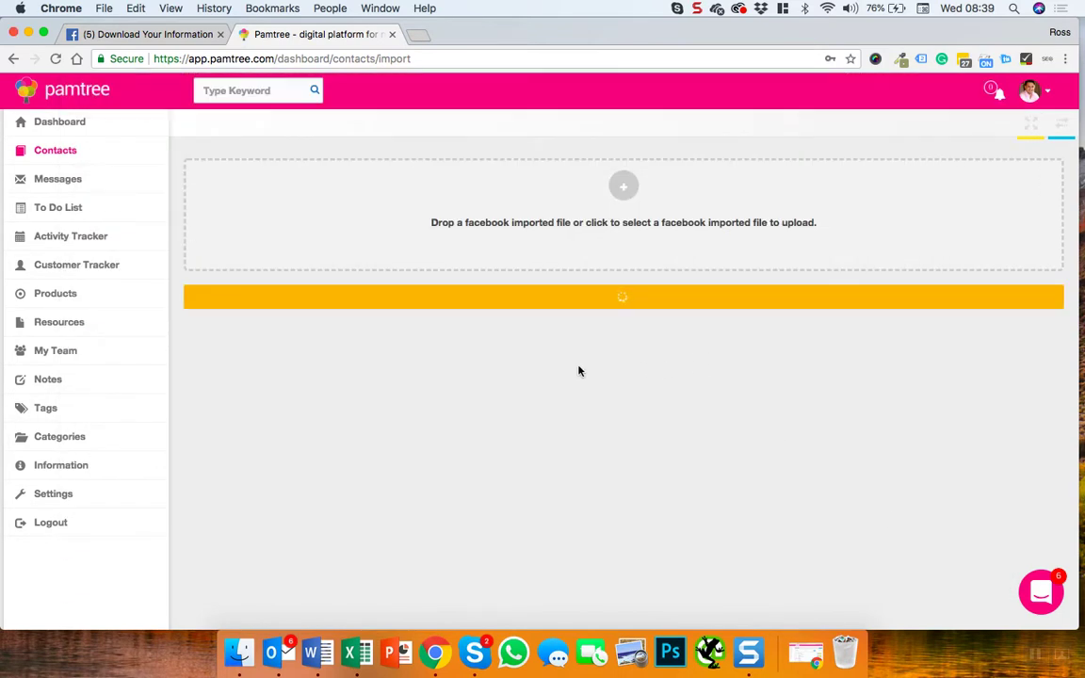